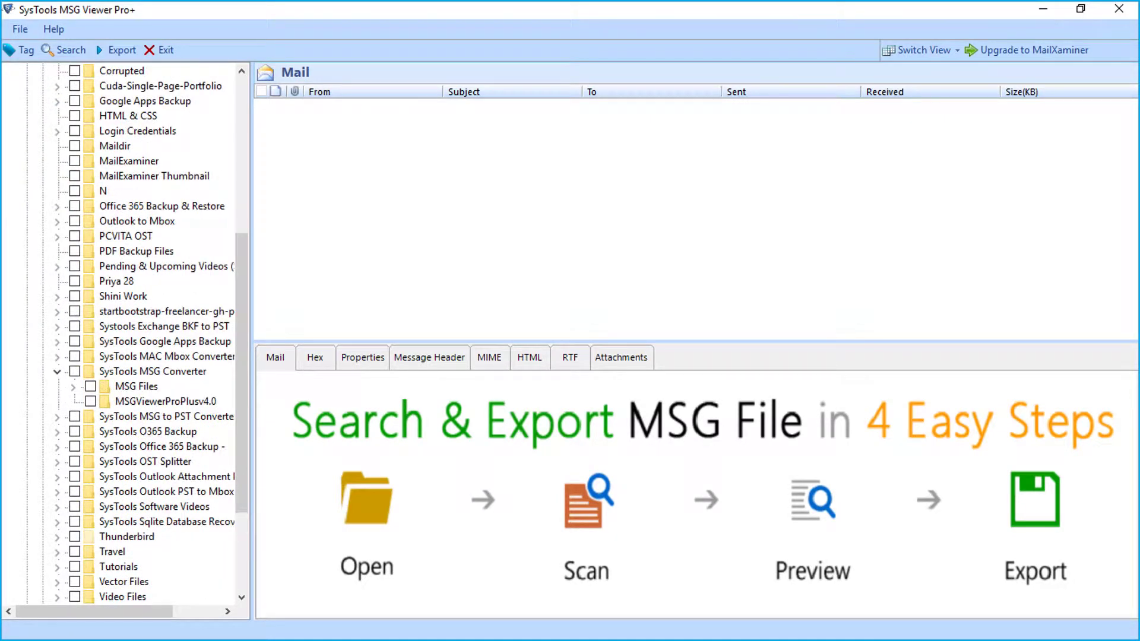
# - Load all MSG Files folders, list the 76-item Inbox, and view the first email's hex data and properties
pyautogui.click(90, 386)
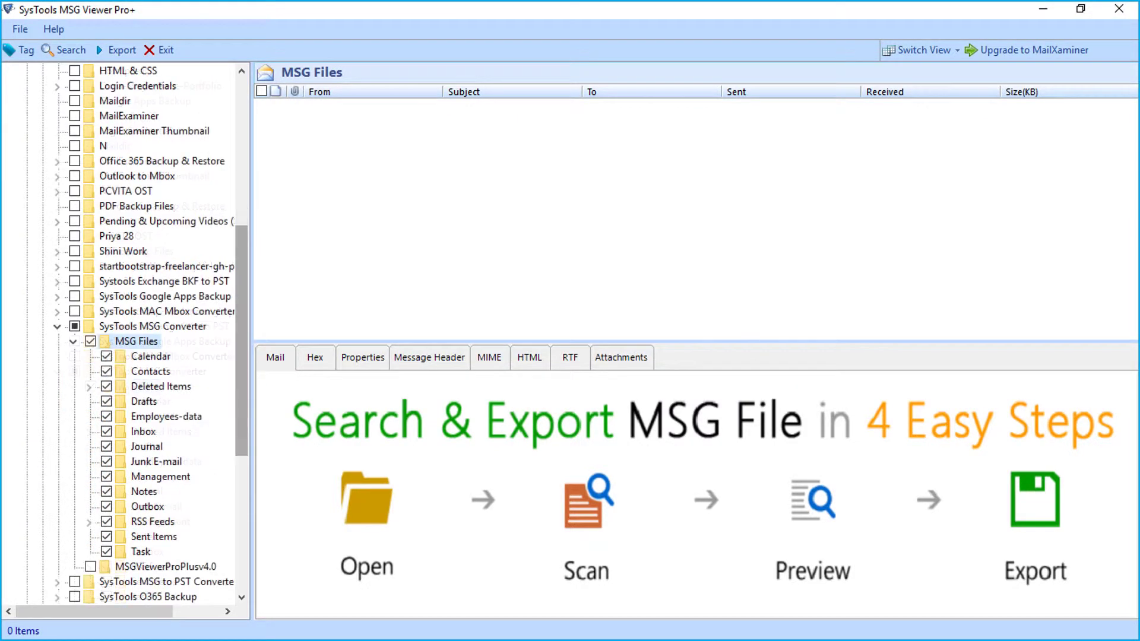
pyautogui.click(143, 432)
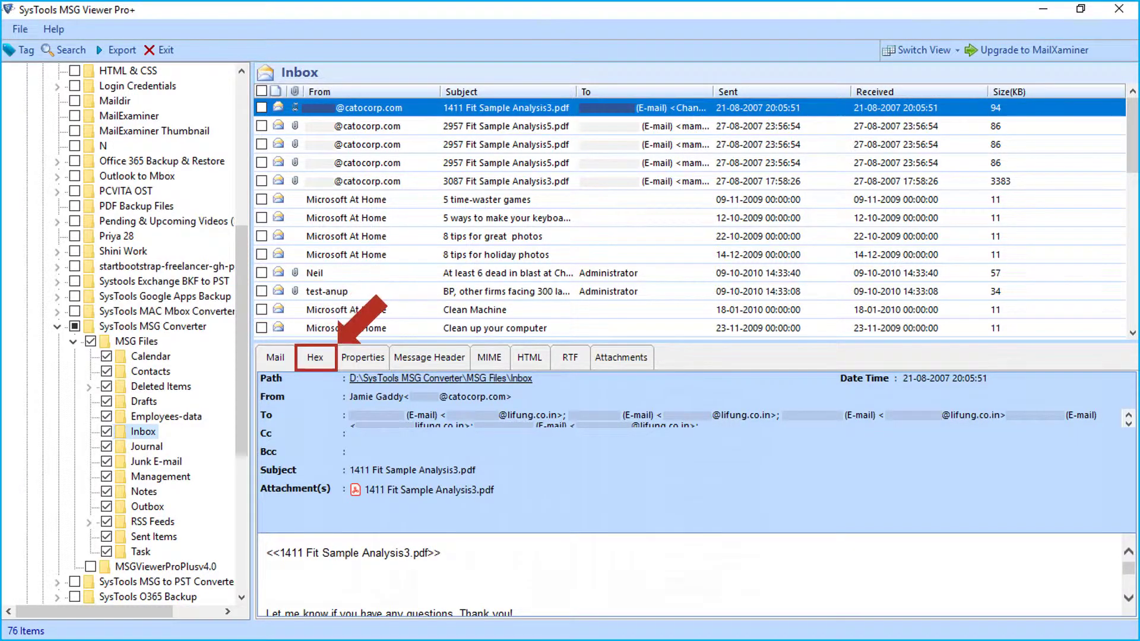
pyautogui.click(315, 357)
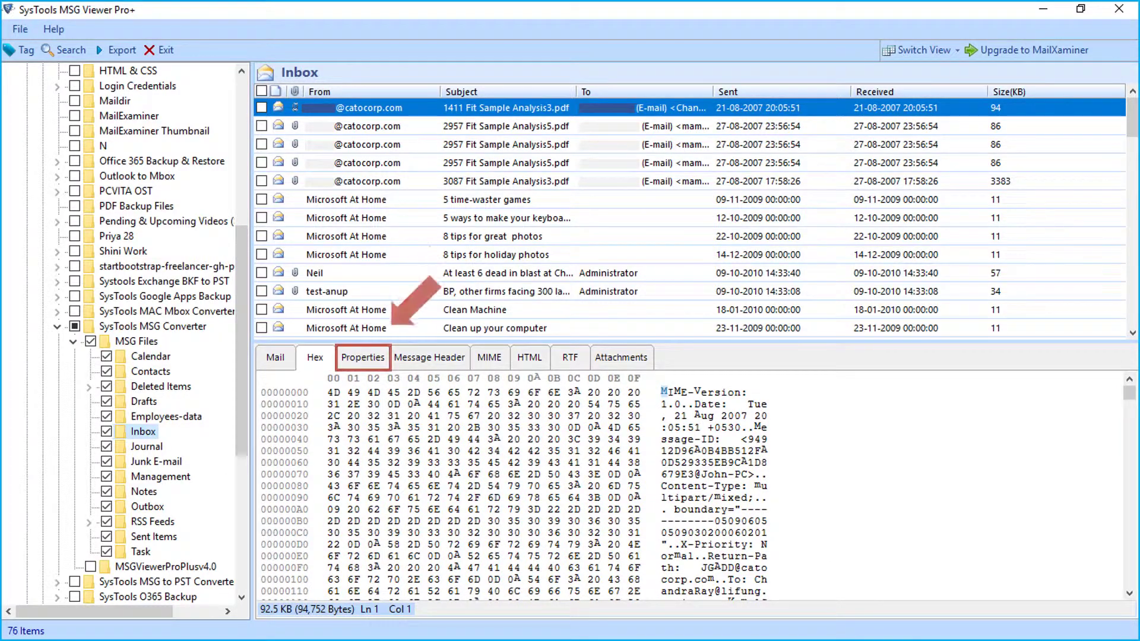
pyautogui.click(363, 357)
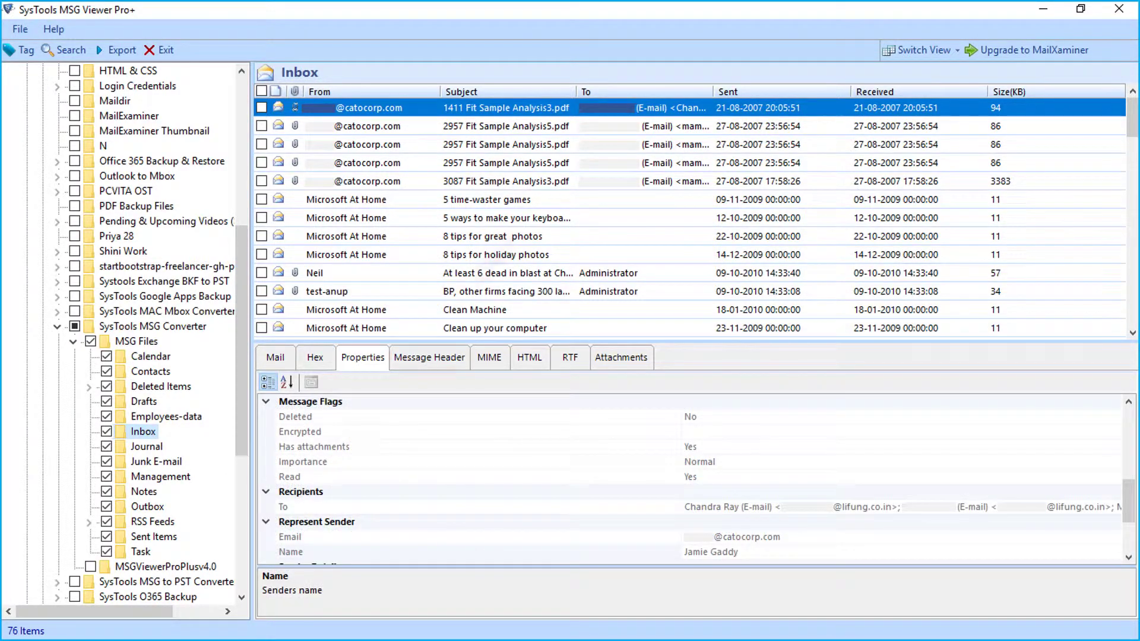
# - Review the email's message header, MIME, HTML and RTF views, then its PDF attachment
pyautogui.click(429, 357)
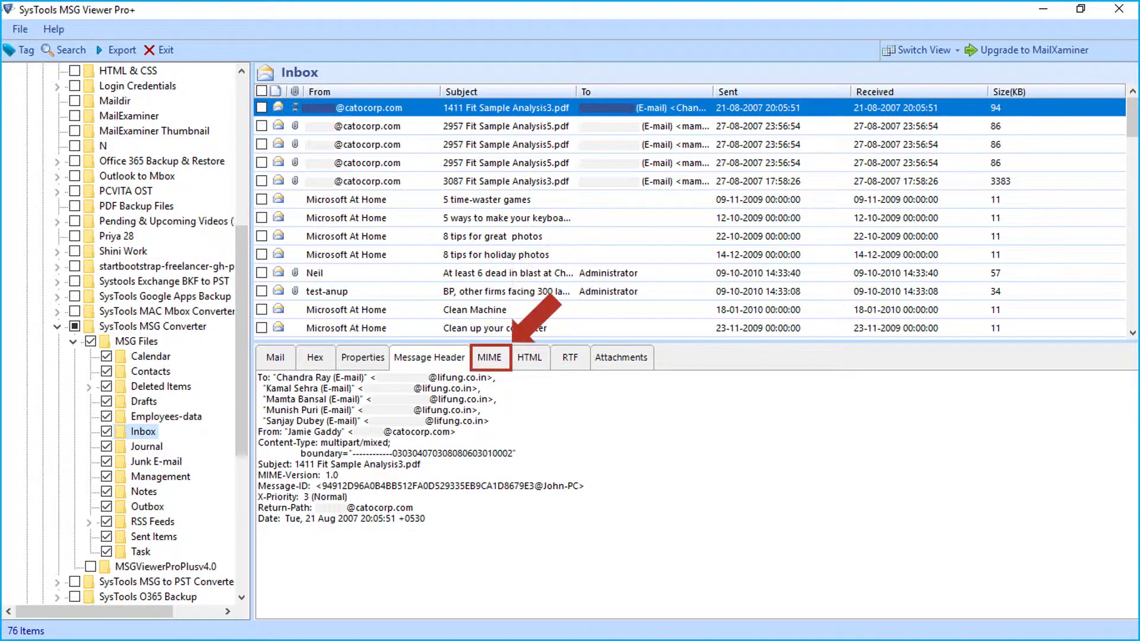
pyautogui.click(489, 357)
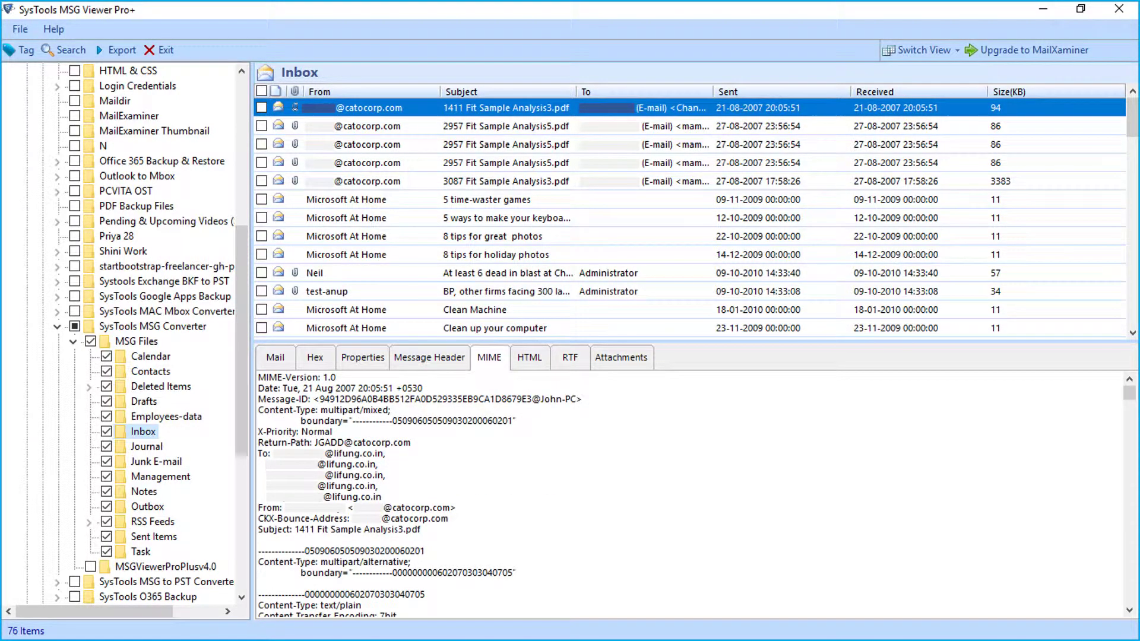
pyautogui.click(529, 357)
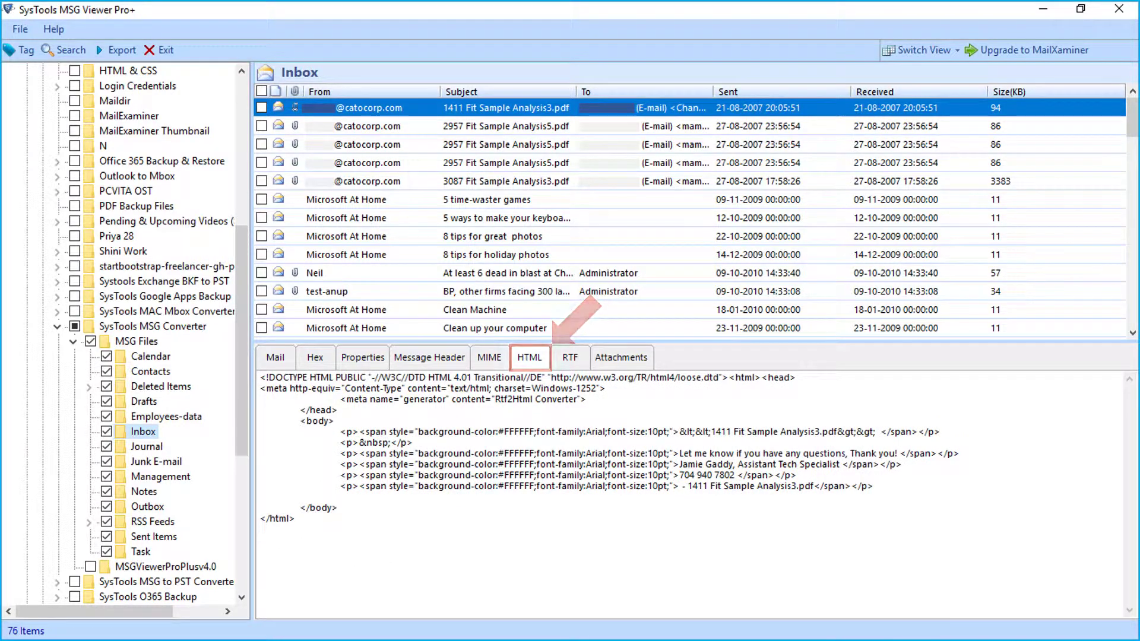
pyautogui.click(570, 357)
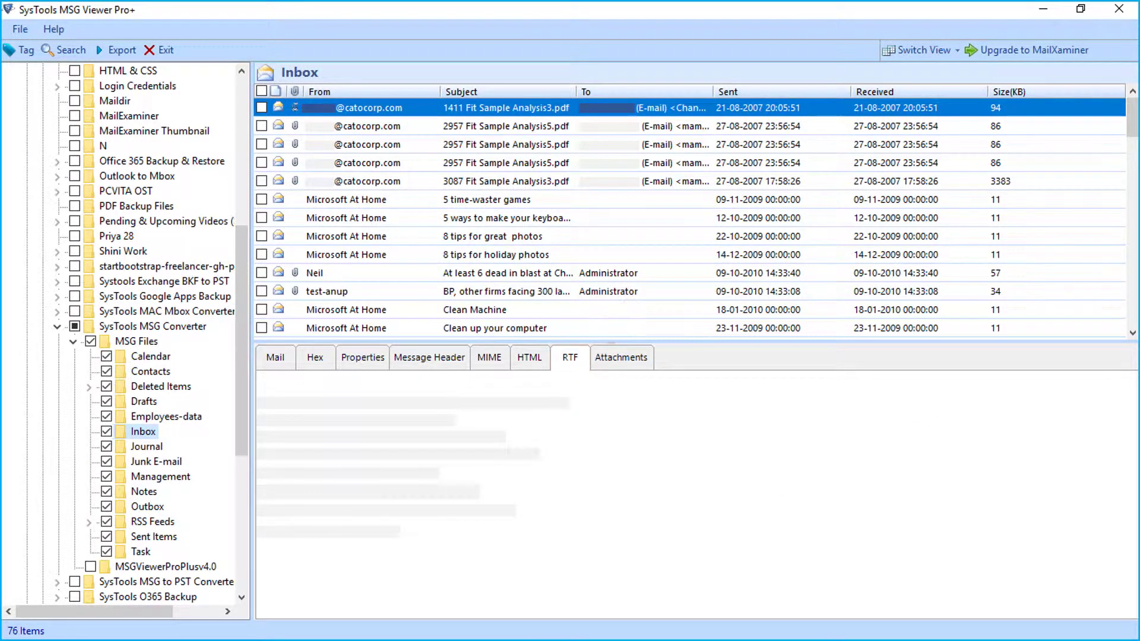
pyautogui.click(621, 356)
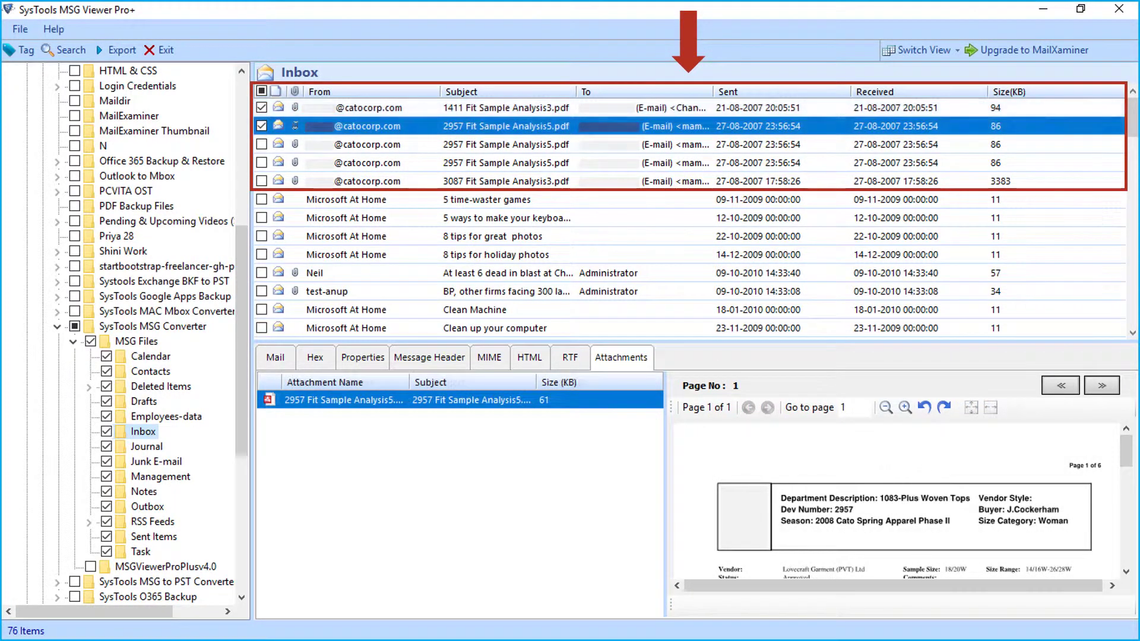
# - Check the first five Inbox emails with Fit Sample Analysis PDFs and bring up Export
pyautogui.click(261, 144)
pyautogui.click(261, 163)
pyautogui.click(261, 181)
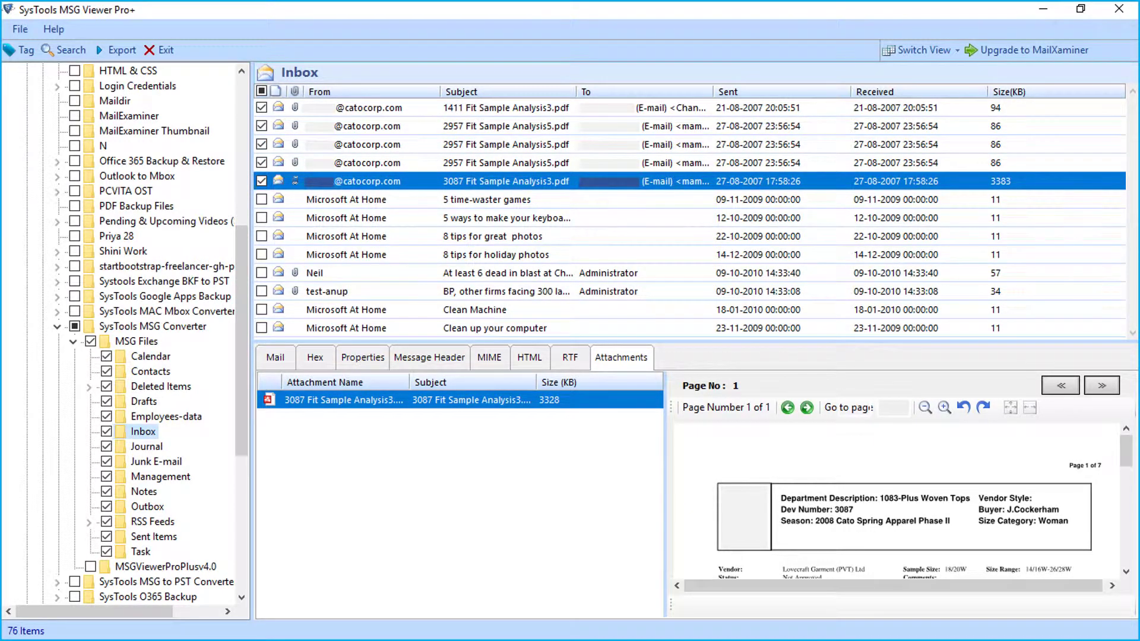
pyautogui.rightClick(403, 182)
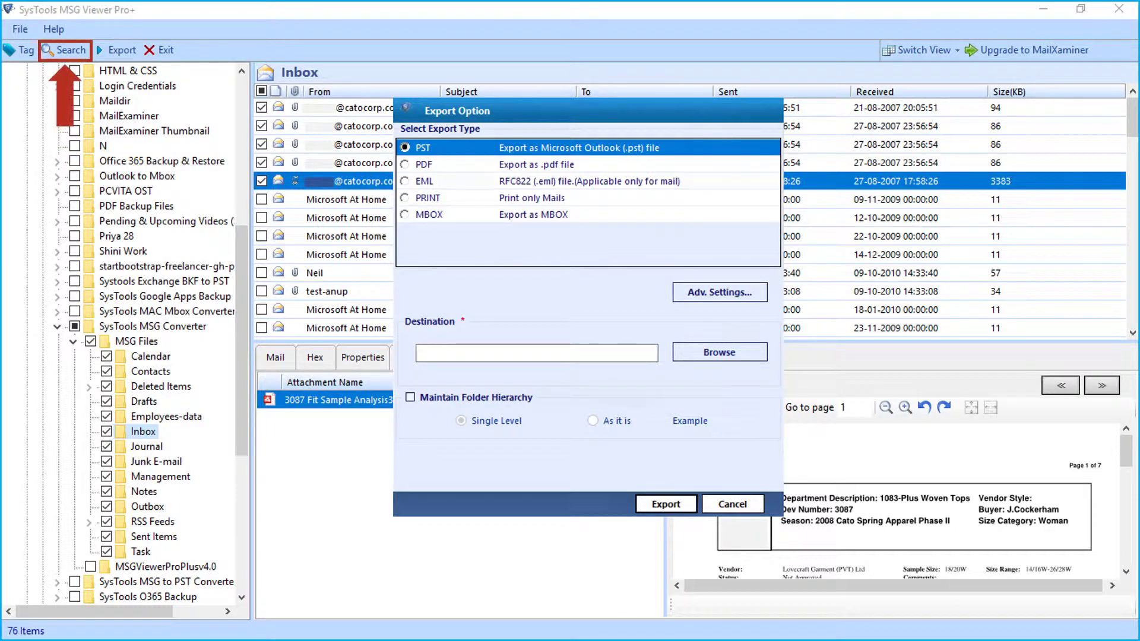
# - Close the export options and search for 'Clean Your Computer', keeping OR as the operator
pyautogui.press('Escape')
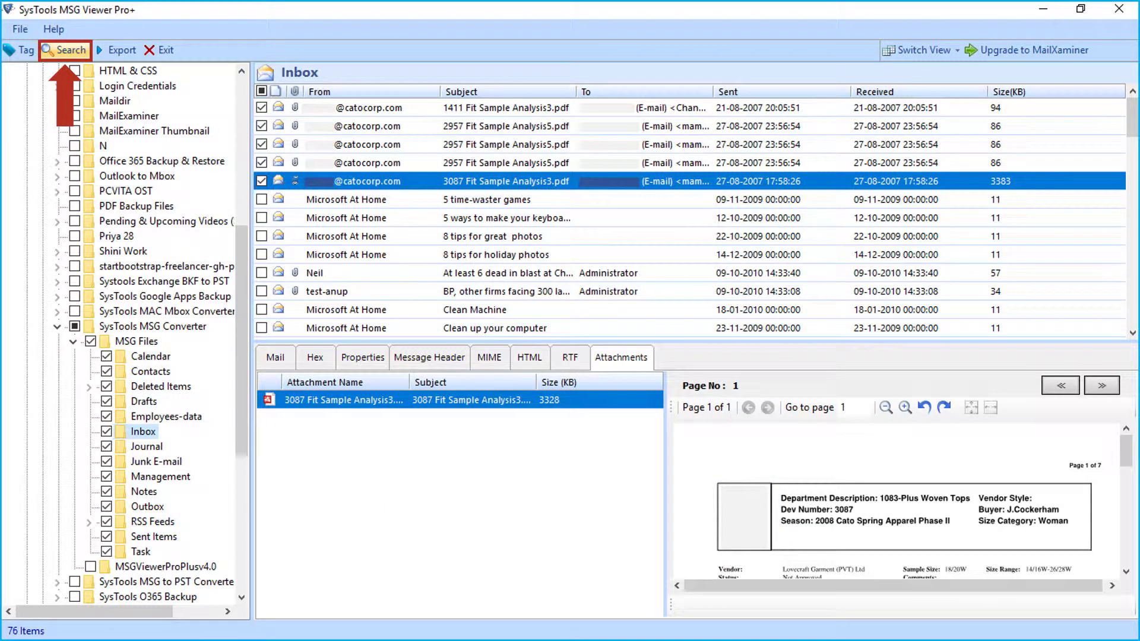
pyautogui.click(65, 50)
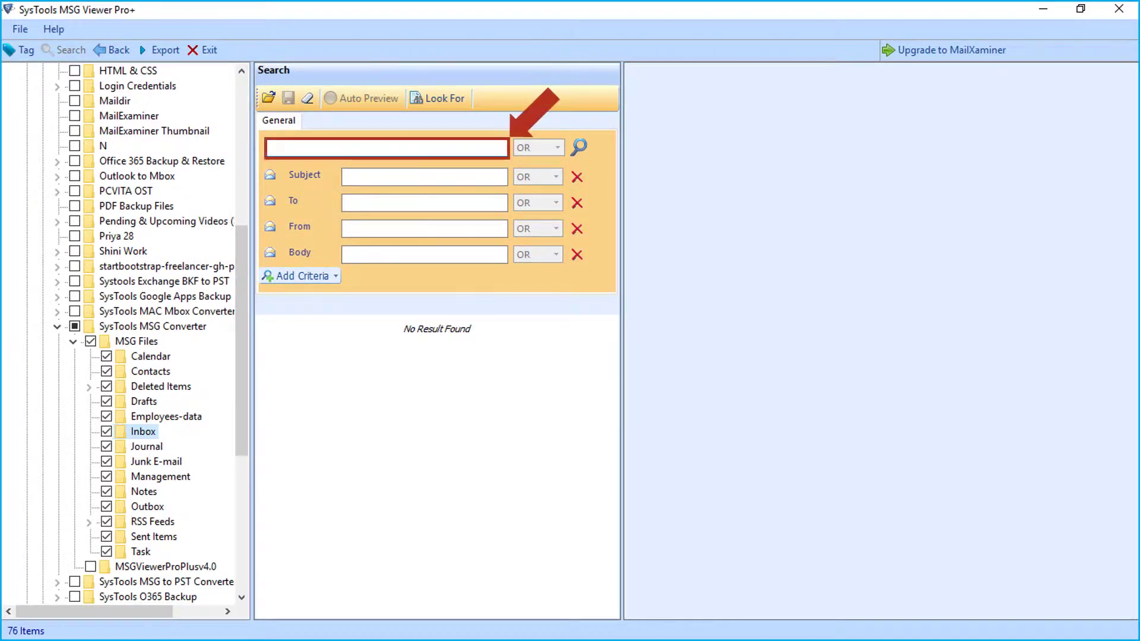
pyautogui.write('Clean Your Computer')
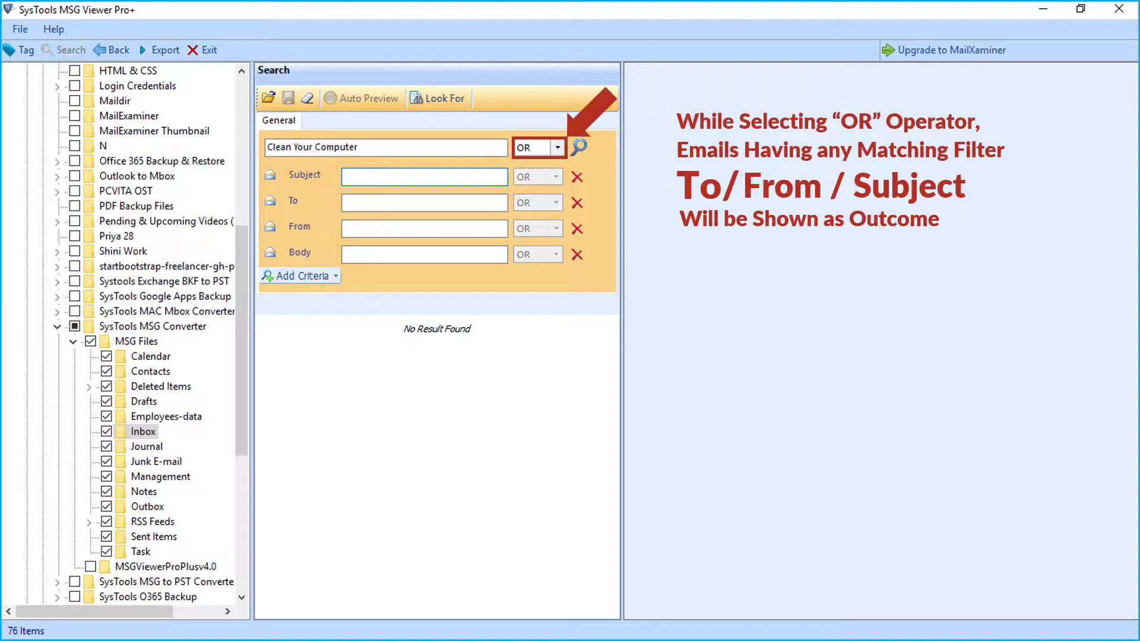
pyautogui.hotkey('alt', 'Down')
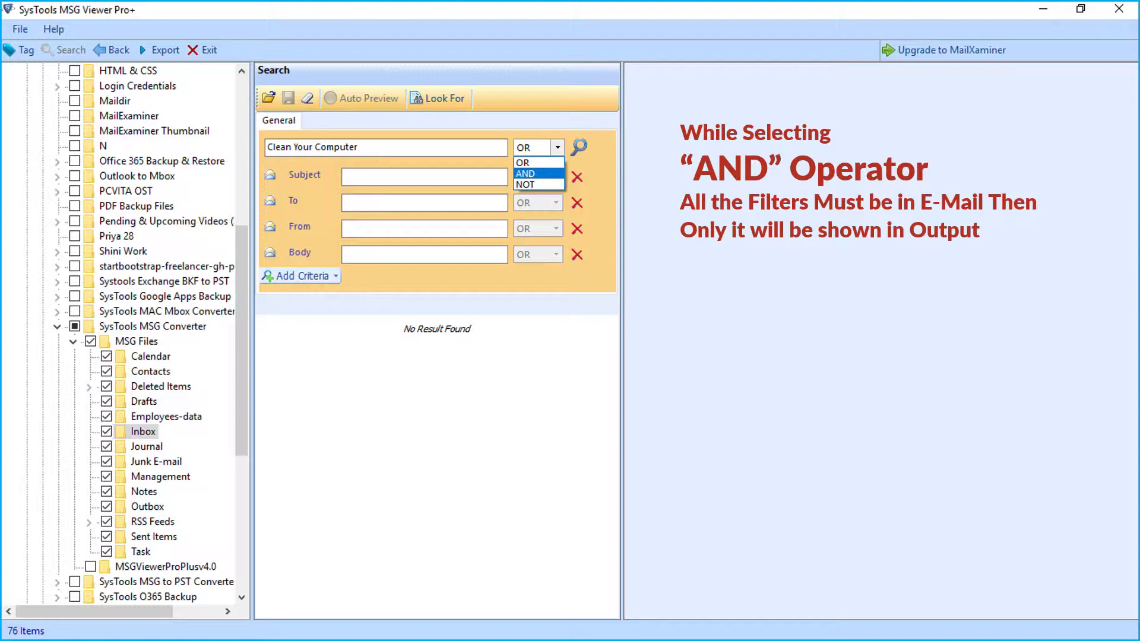
pyautogui.press('Down')
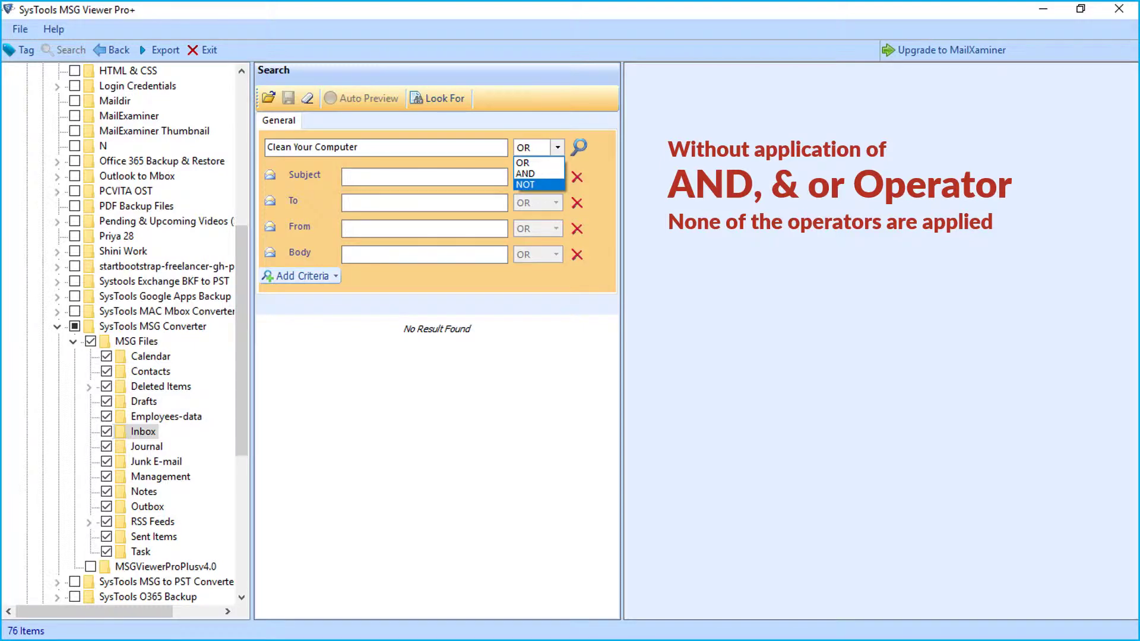
pyautogui.press('Escape')
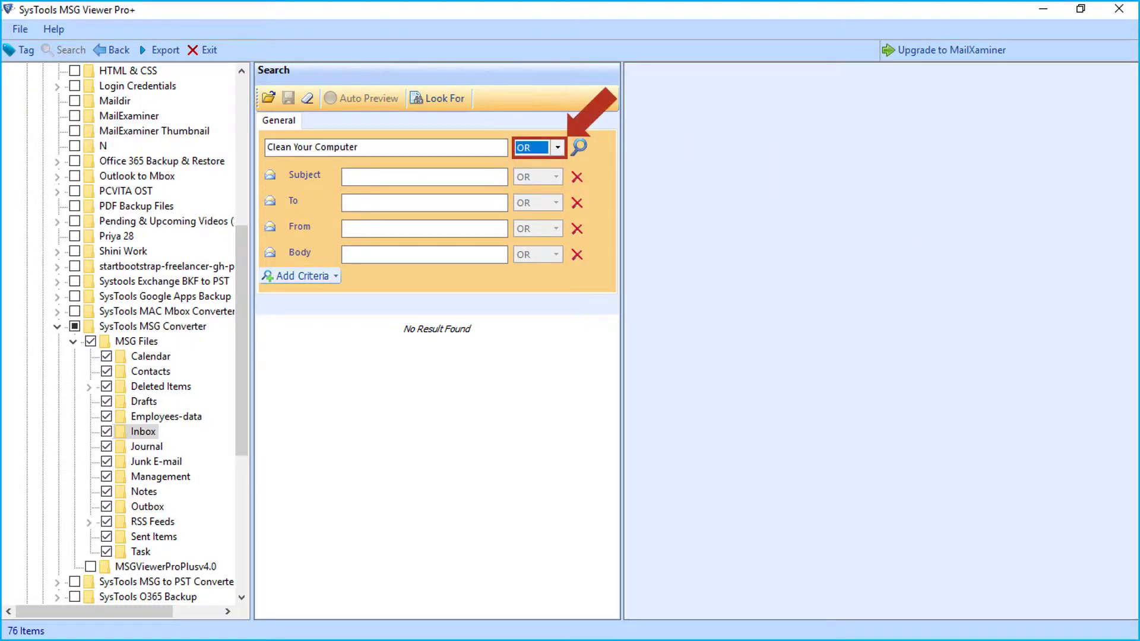
pyautogui.click(424, 176)
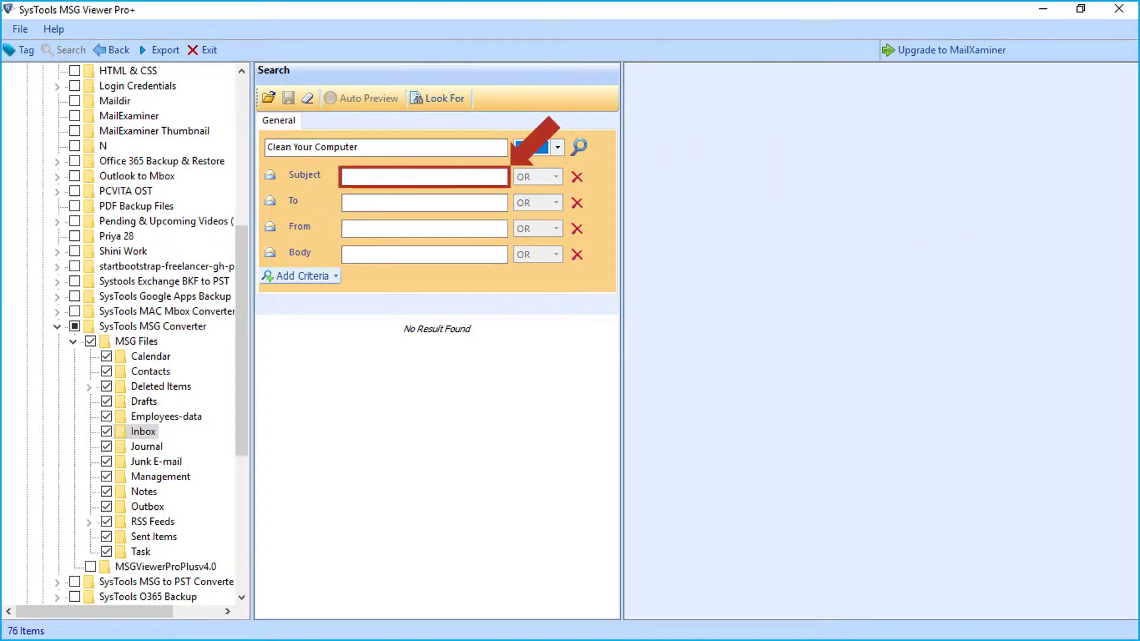
pyautogui.write('Micosoft at Home')
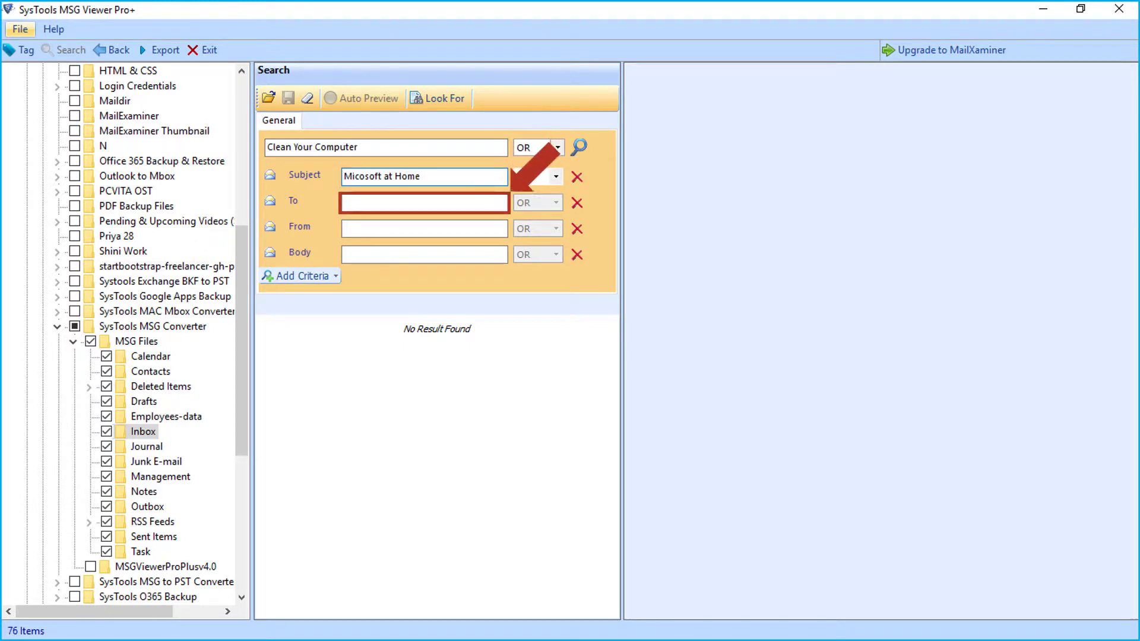
pyautogui.click(424, 202)
pyautogui.write('@advancedstairlifts.co.uk')
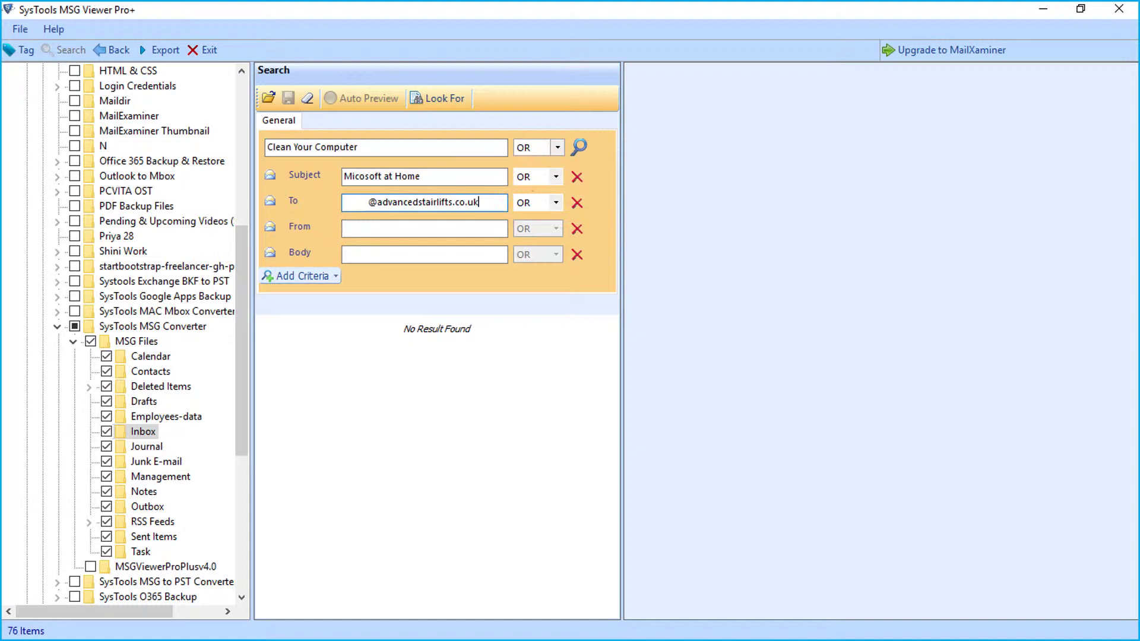
pyautogui.click(424, 229)
pyautogui.write('@ese-scotland.co.uk')
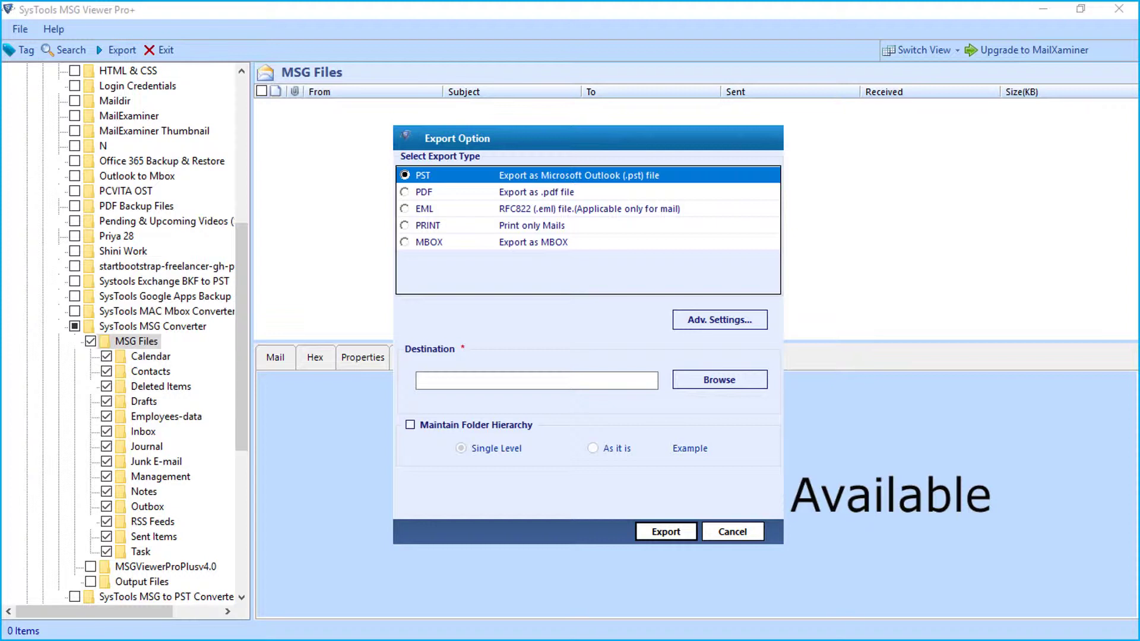
# - Choose PDF with a 21 August 2007 date filter, internet headers and portrait layout, then save the settings
pyautogui.click(405, 191)
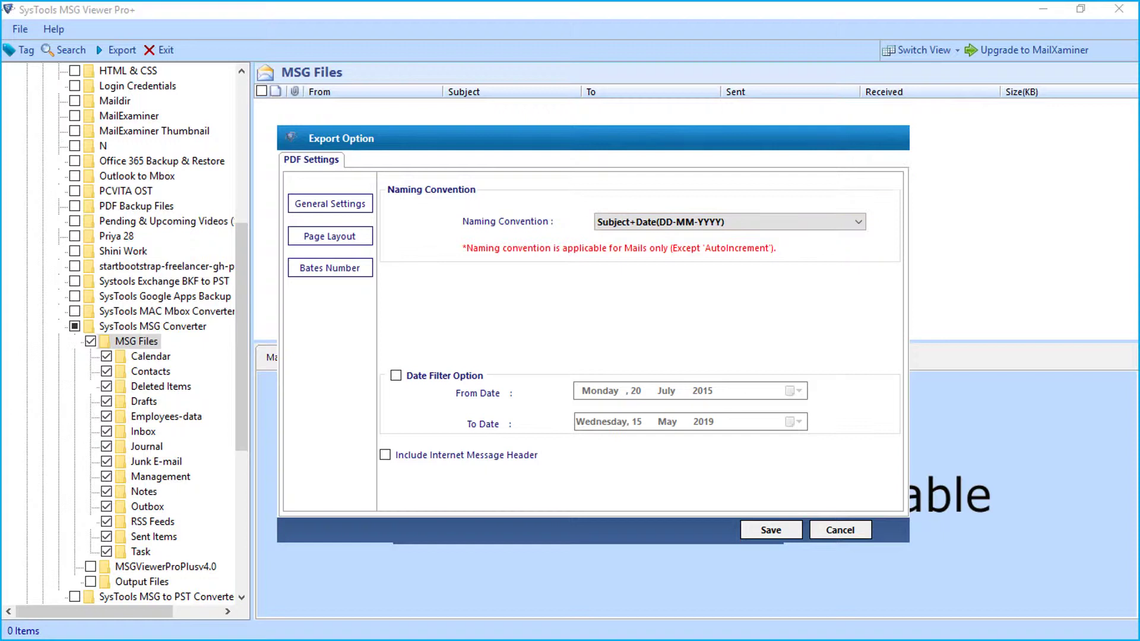
pyautogui.click(395, 375)
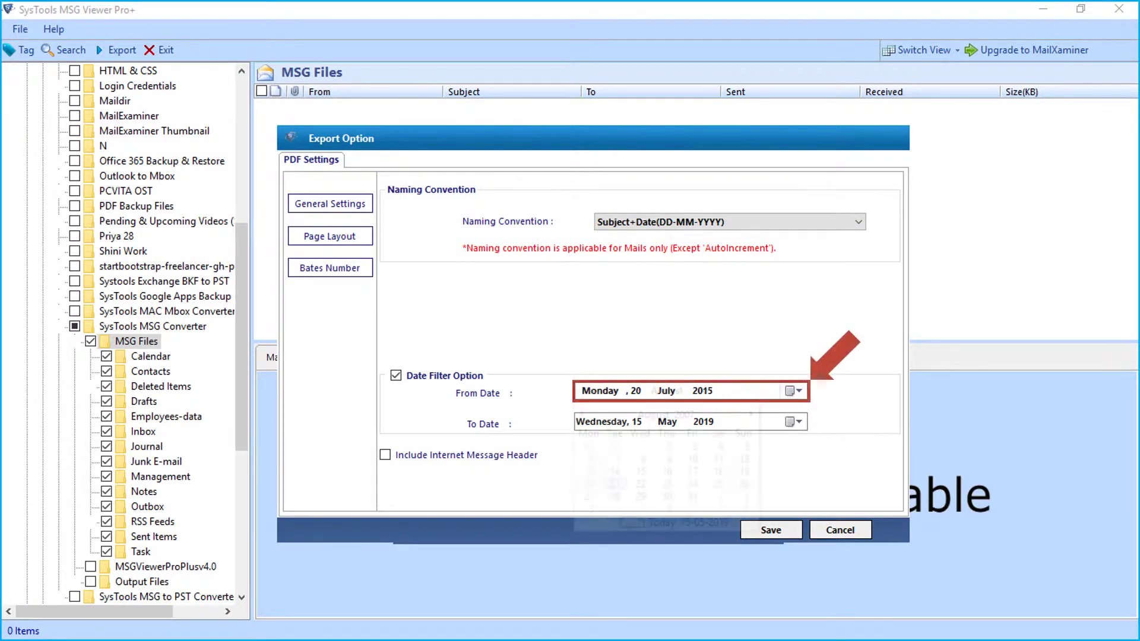
pyautogui.hotkey('alt', 'Down')
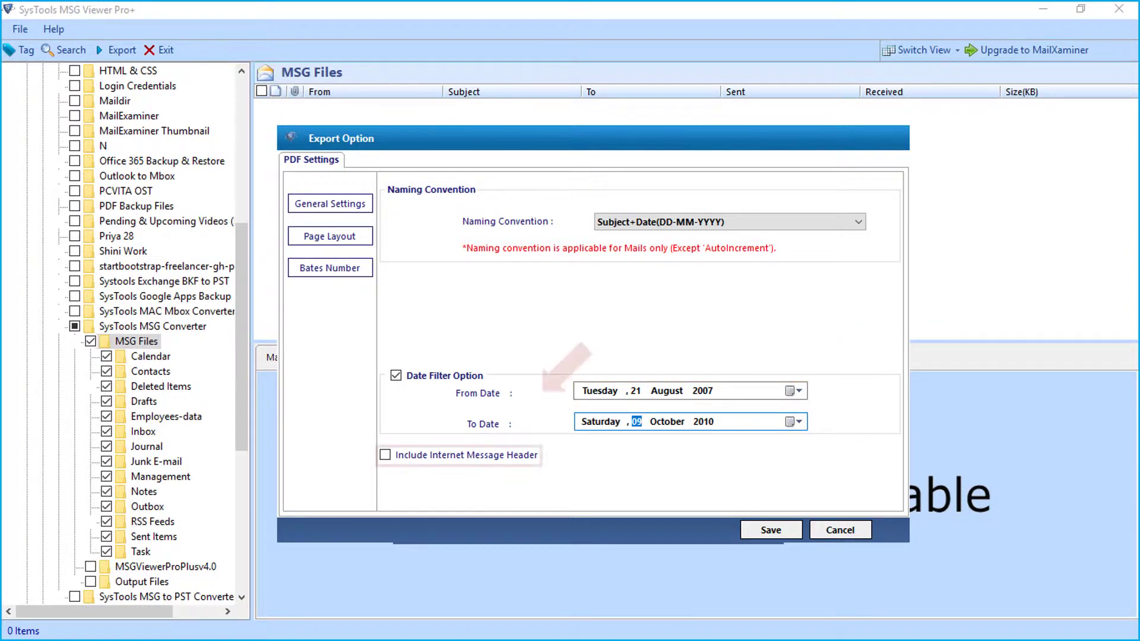
pyautogui.click(385, 454)
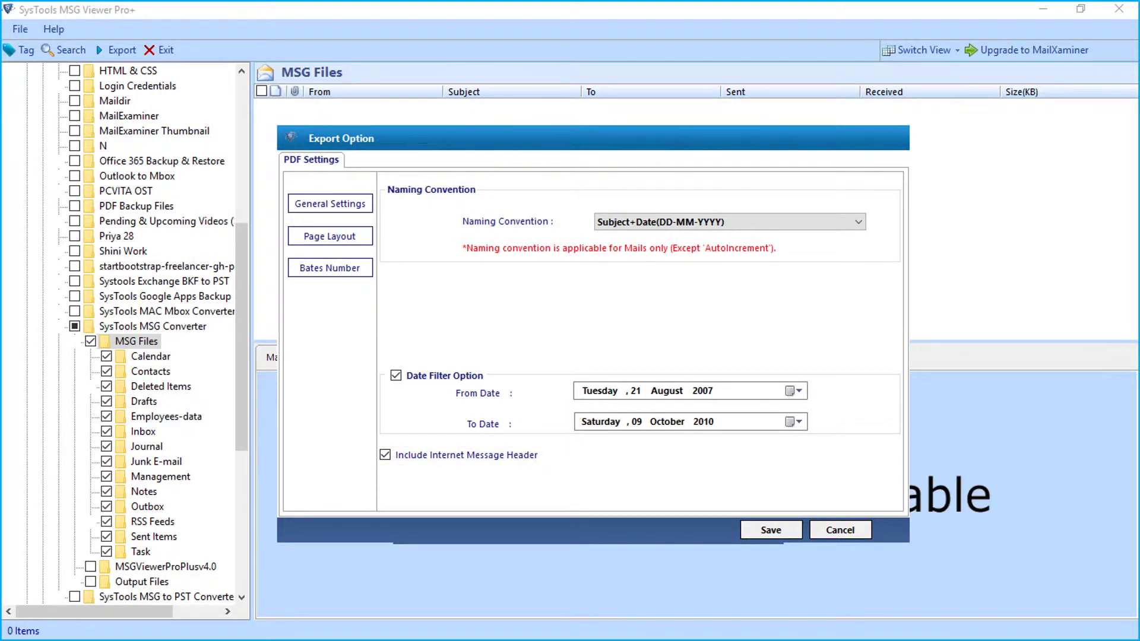
pyautogui.click(330, 236)
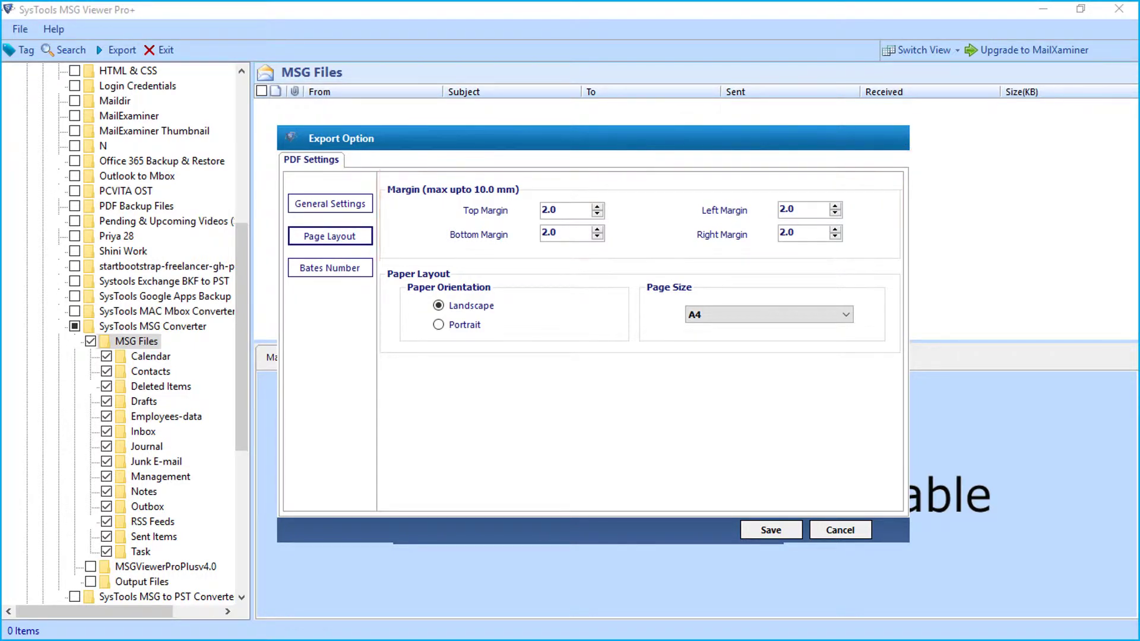
pyautogui.click(438, 324)
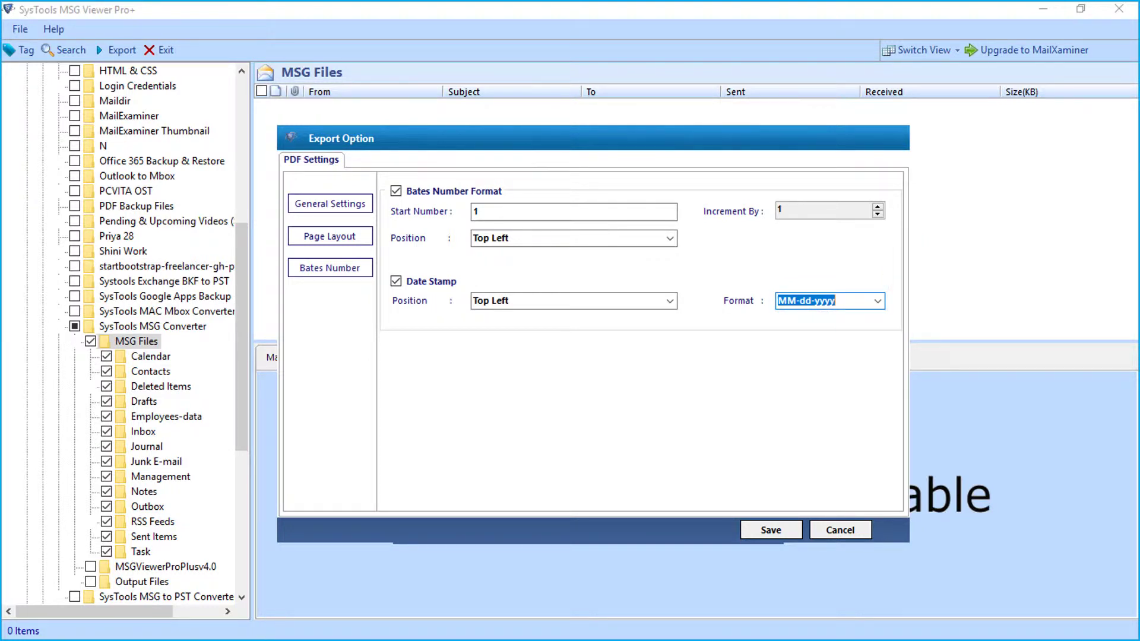
pyautogui.press('Return')
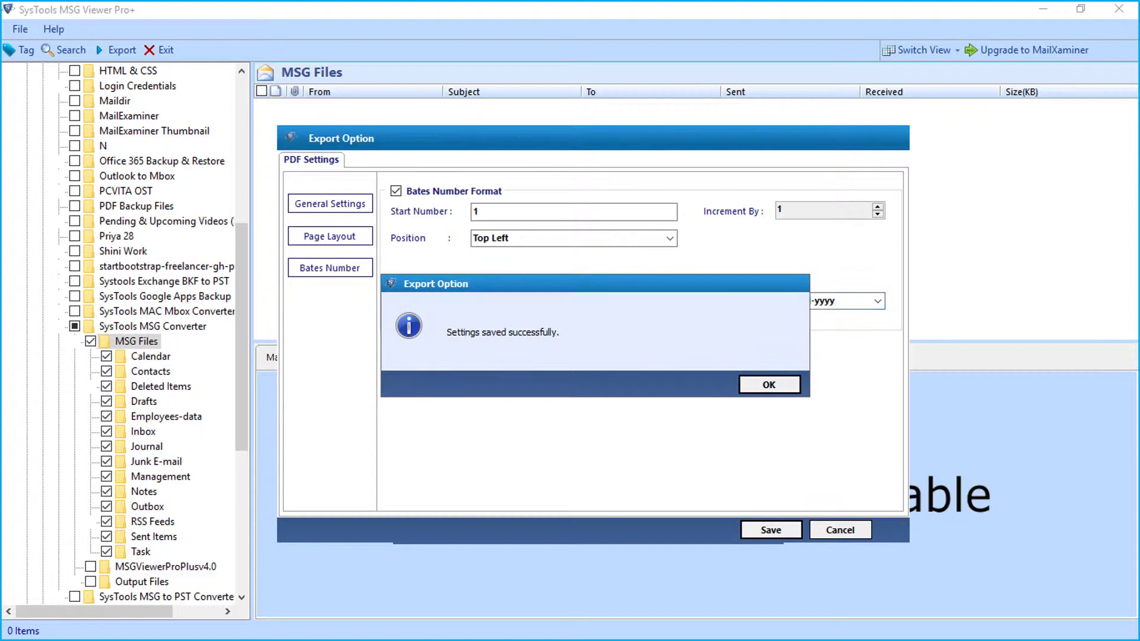
# - Set D:\SysTools MSG Converter\Output Files as the export destination
pyautogui.press('Return')
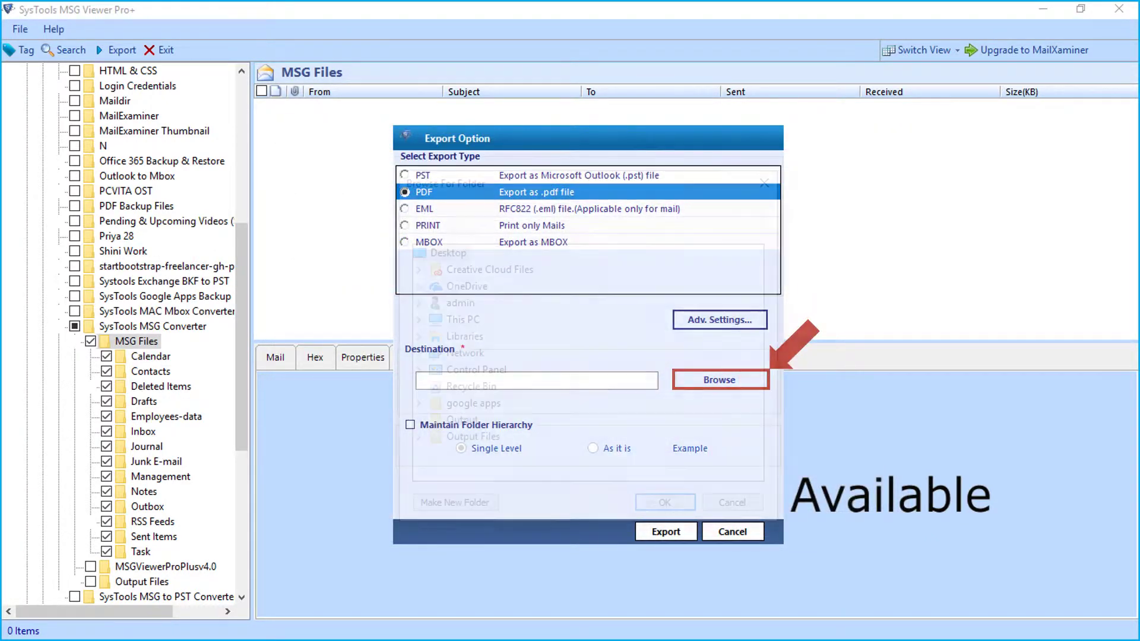
pyautogui.press('Return')
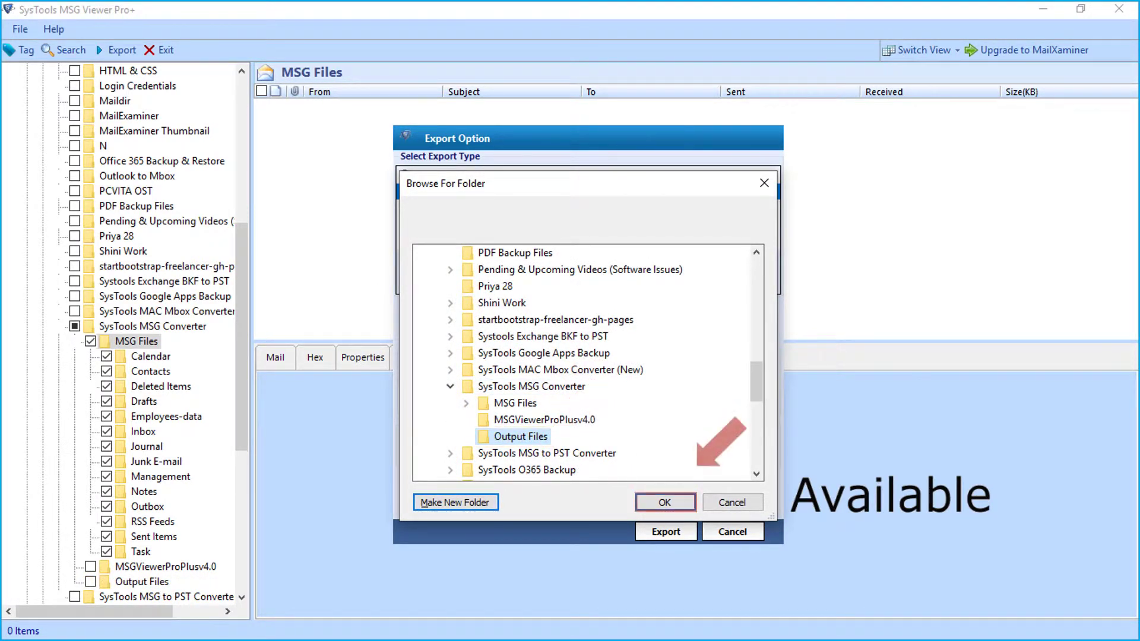
pyautogui.press('Return')
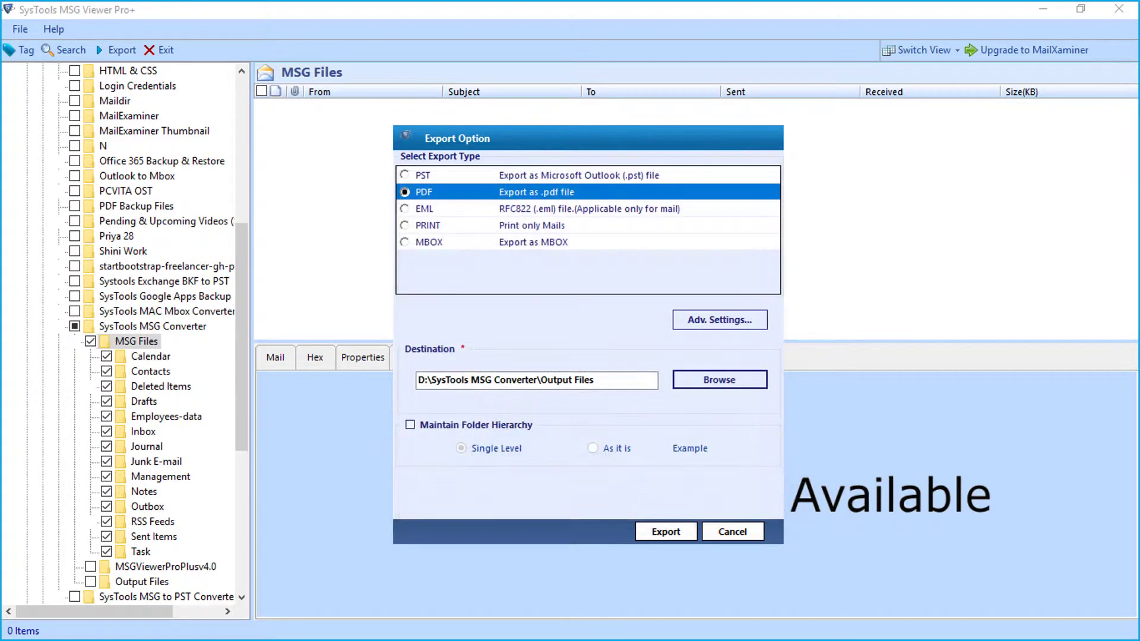
# - Keep the folder hierarchy as Single Level and start the PDF export
pyautogui.click(409, 425)
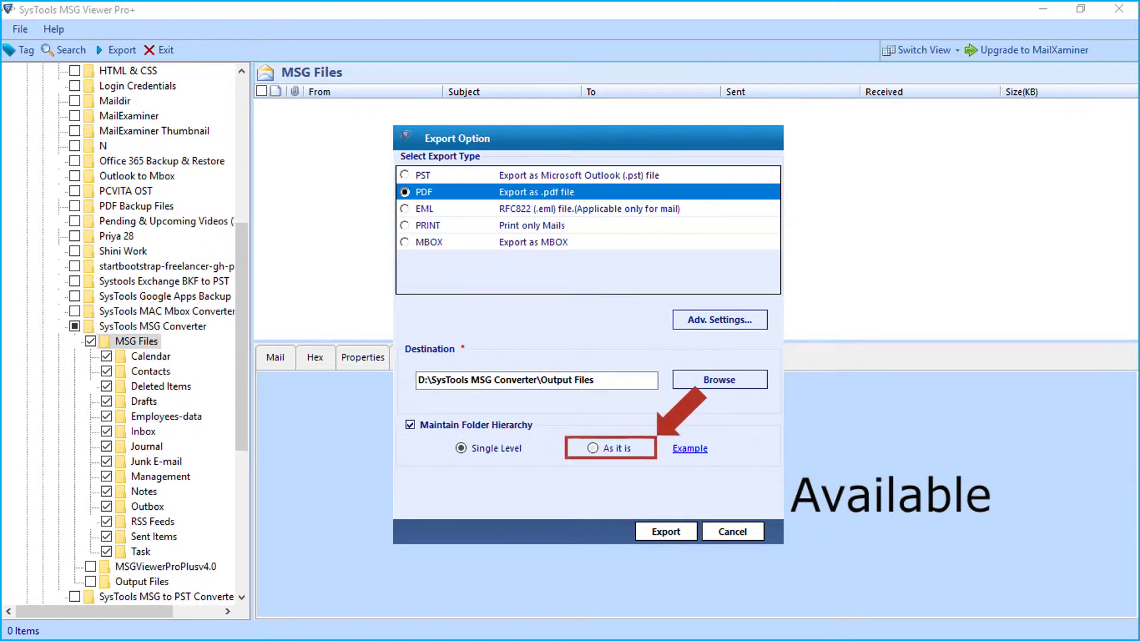
pyautogui.click(592, 448)
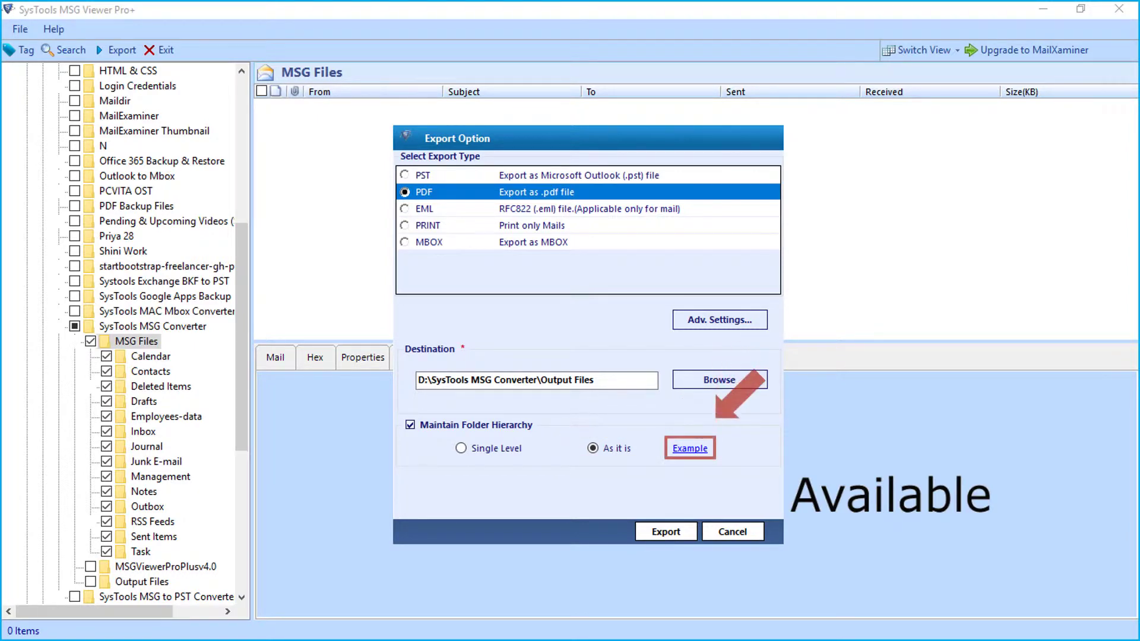
pyautogui.click(690, 449)
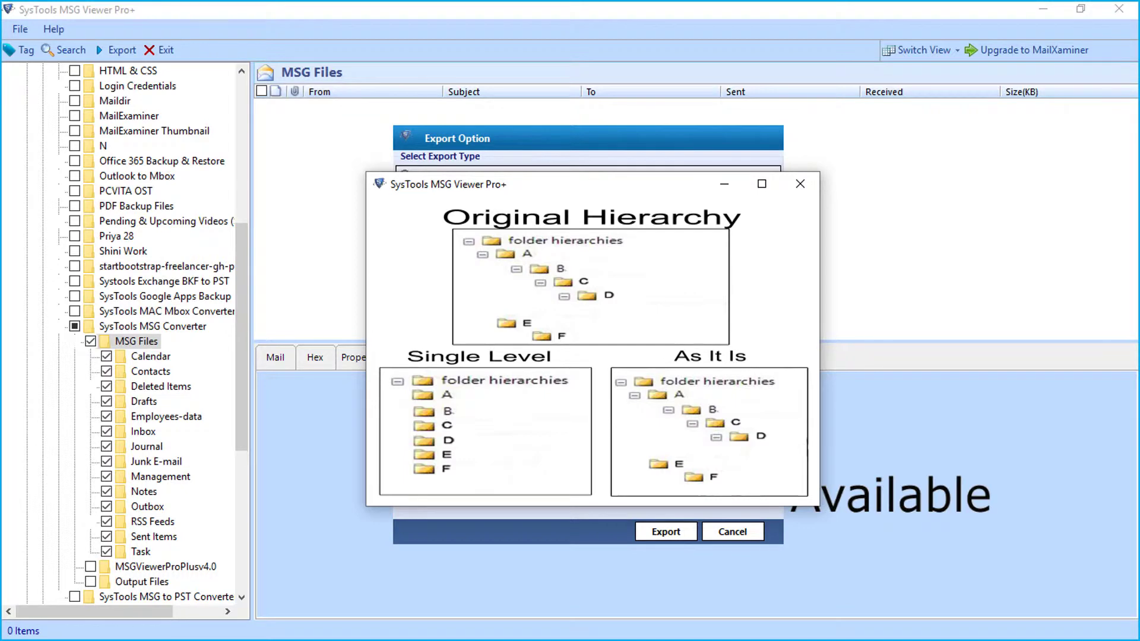
pyautogui.hotkey('alt', 'F4')
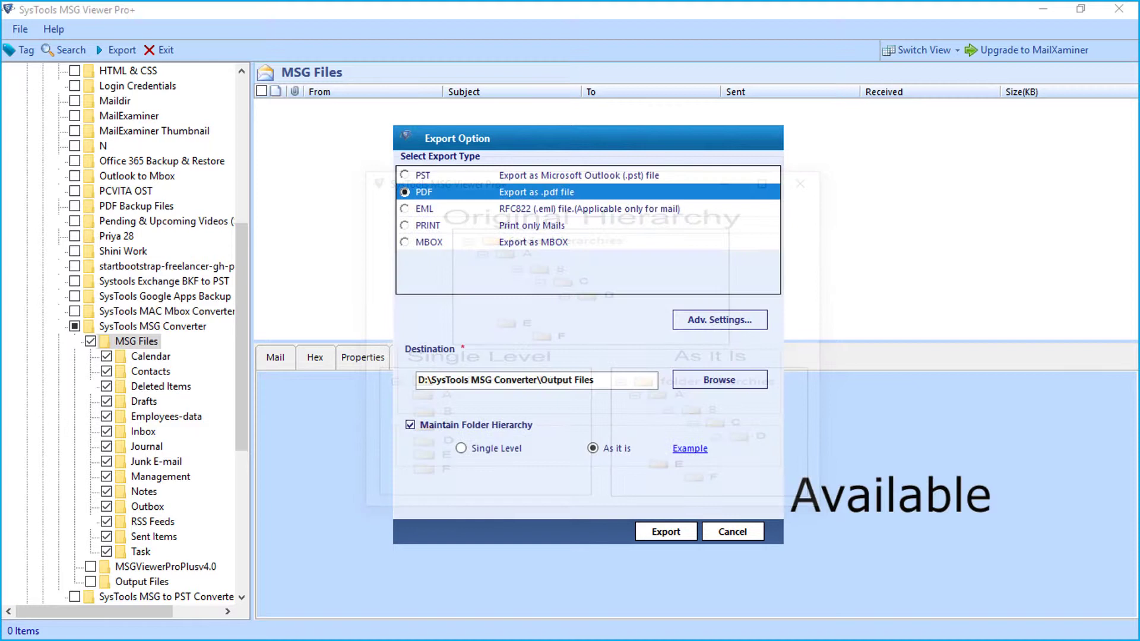
pyautogui.click(461, 448)
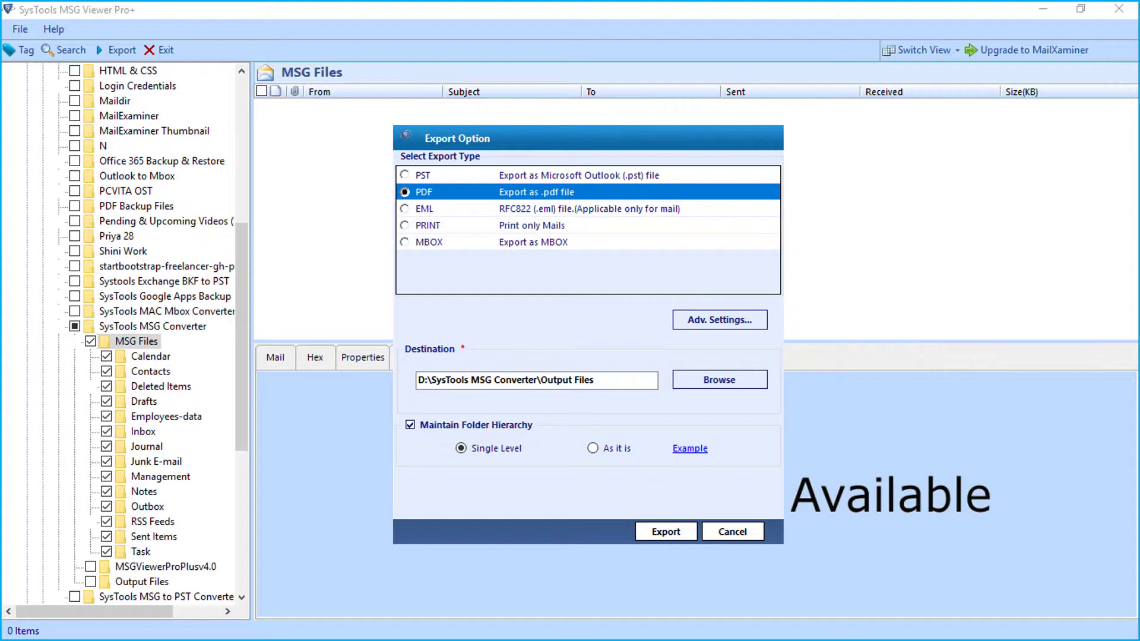
pyautogui.click(666, 532)
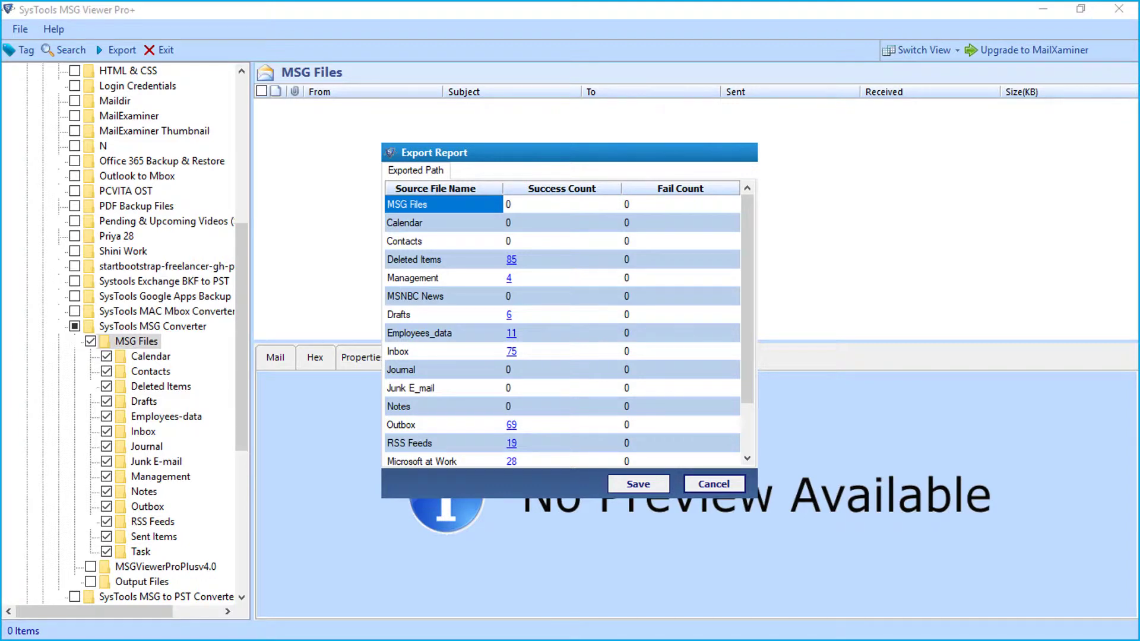
# - Scroll the Export Report to check 85 Deleted Items and 75 Inbox messages converted
pyautogui.scroll(-1, 563, 326)
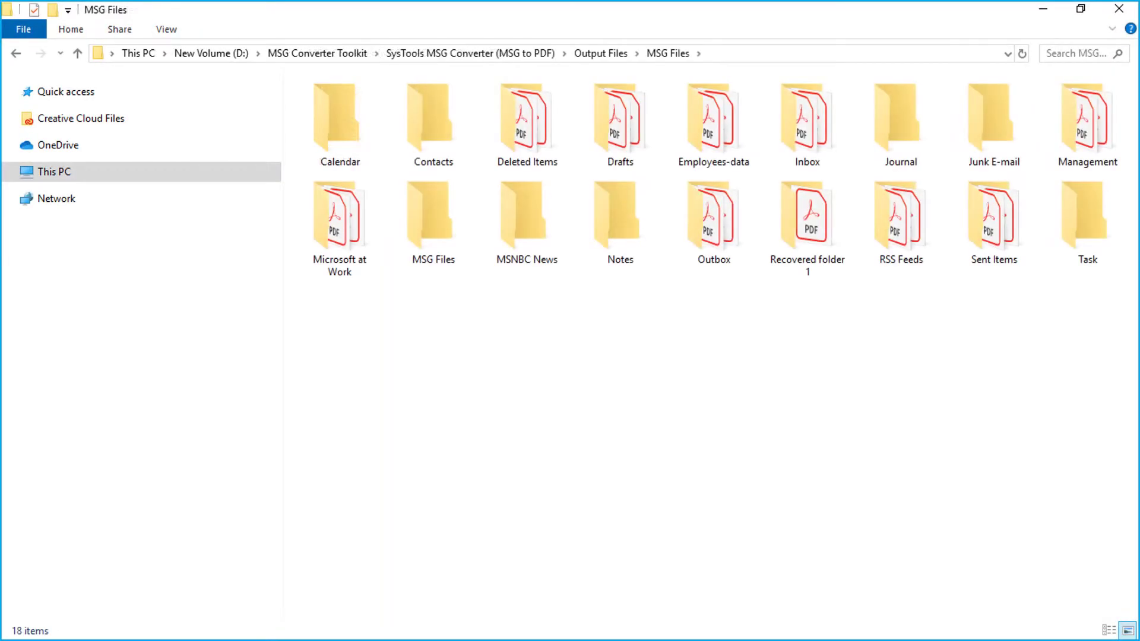
# - Open 1411 Fit Sample Analysis3.pdf_21_8_2007.pdf from Output Files' MSG Files > Deleted Items
pyautogui.click(526, 121)
pyautogui.press('Return')
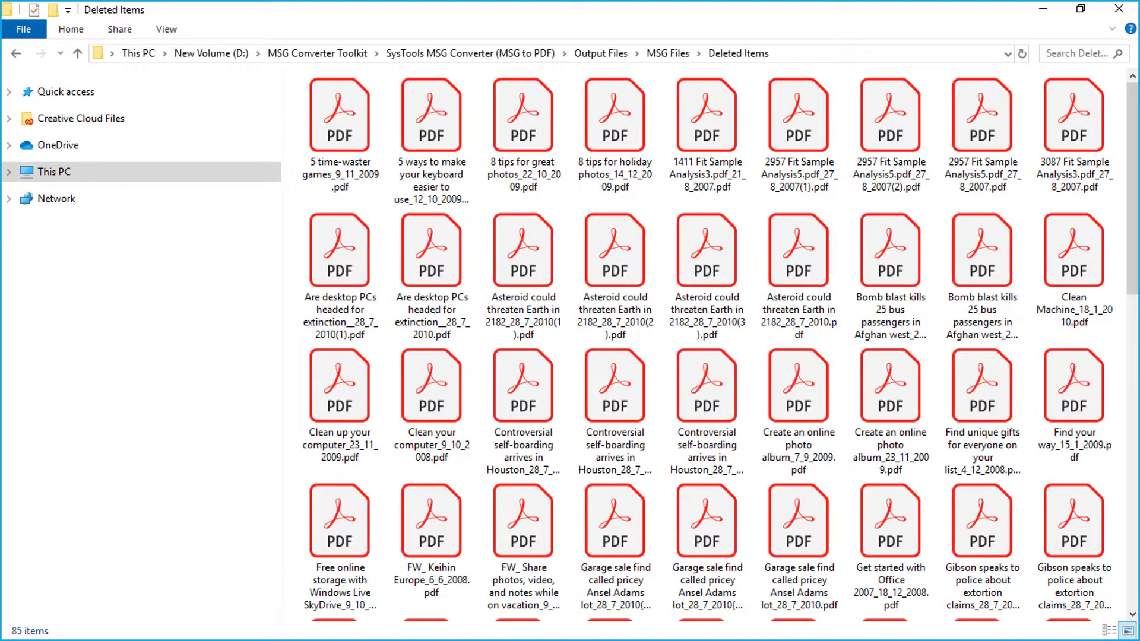
pyautogui.click(707, 137)
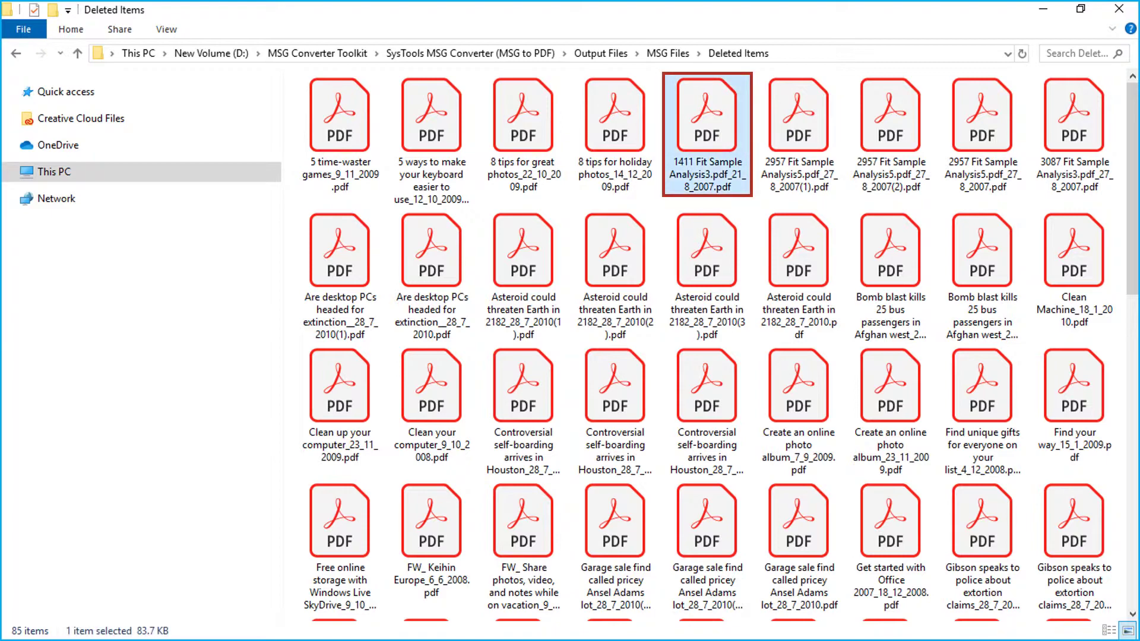
pyautogui.press('Return')
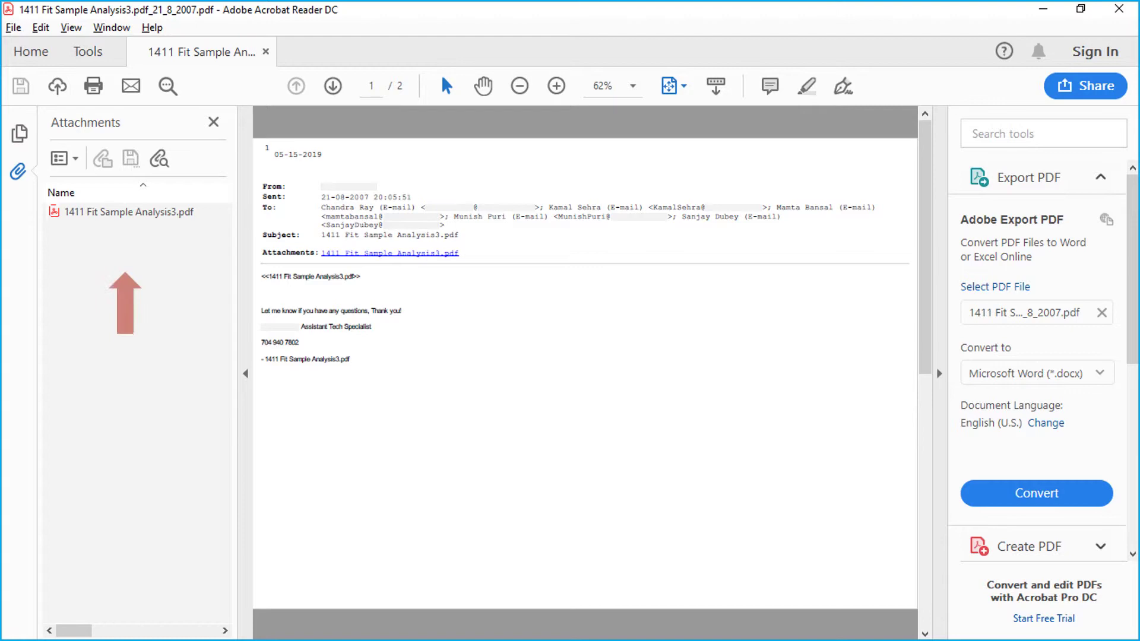
# - Open the embedded 1411 Fit Sample Analysis3.pdf attachment from the Attachments pane
pyautogui.doubleClick(129, 212)
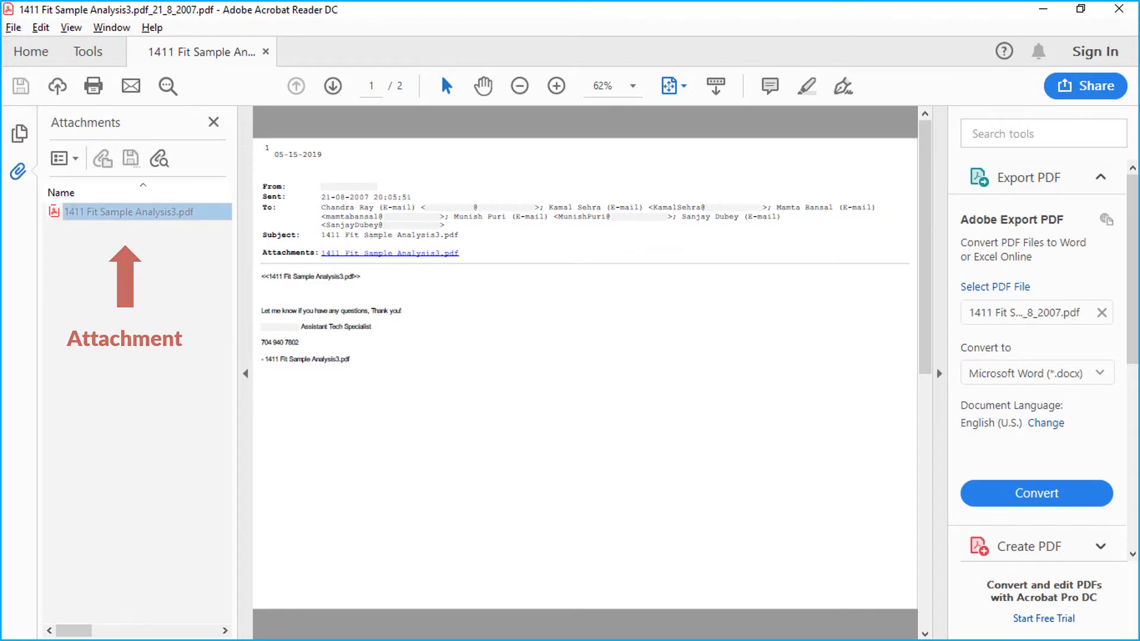